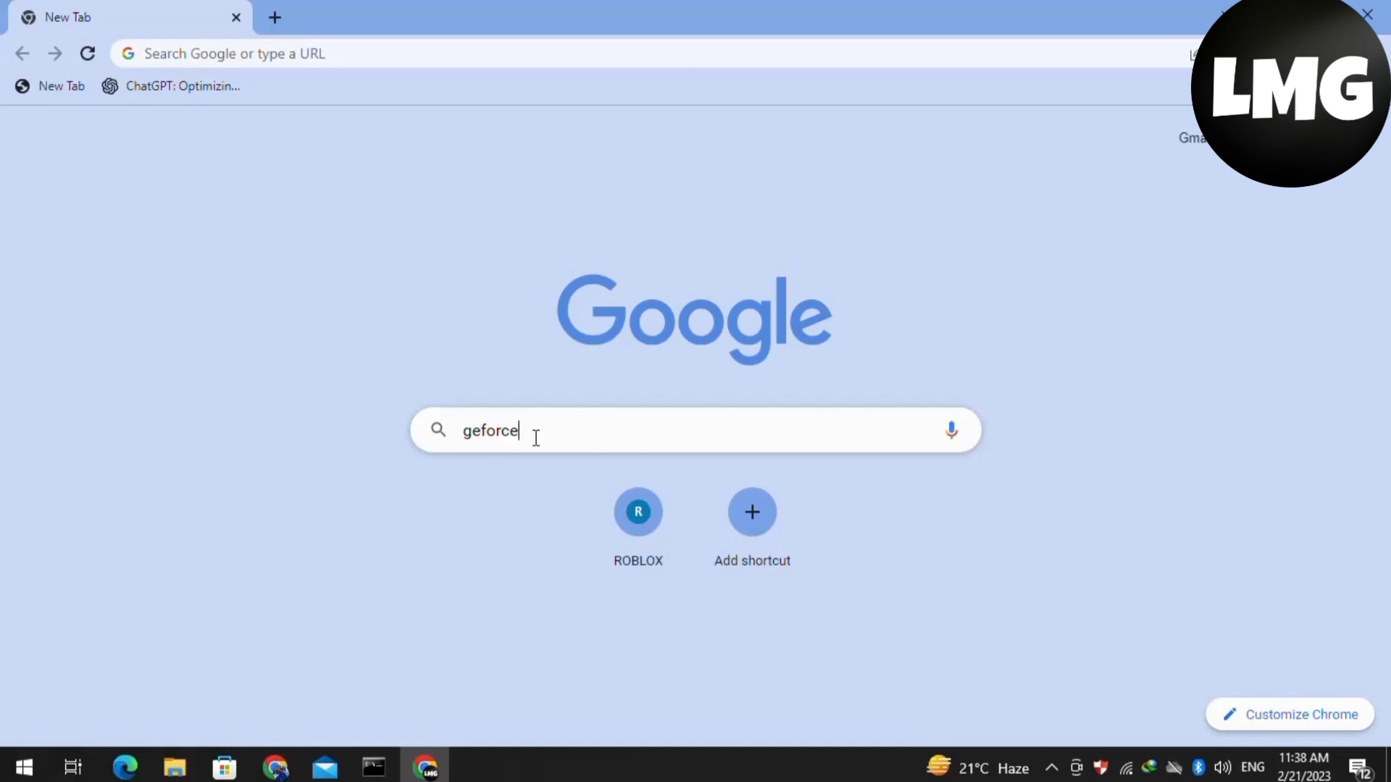
# Run the 'geforce' search and open the official NVIDIA GeForce site result.
pyautogui.press('Return')
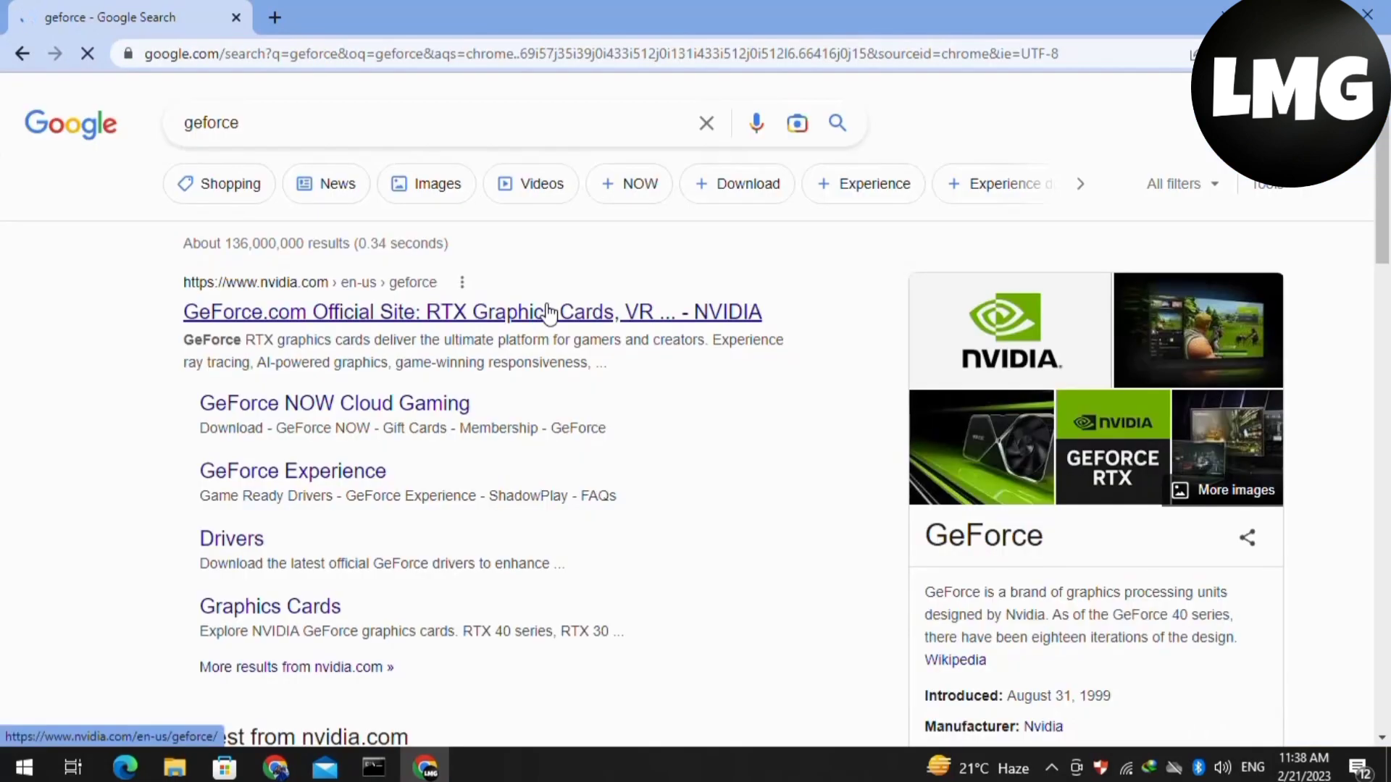
pyautogui.click(544, 314)
pyautogui.scroll(-5, 1384, 413)
pyautogui.scroll(-1, 1383, 413)
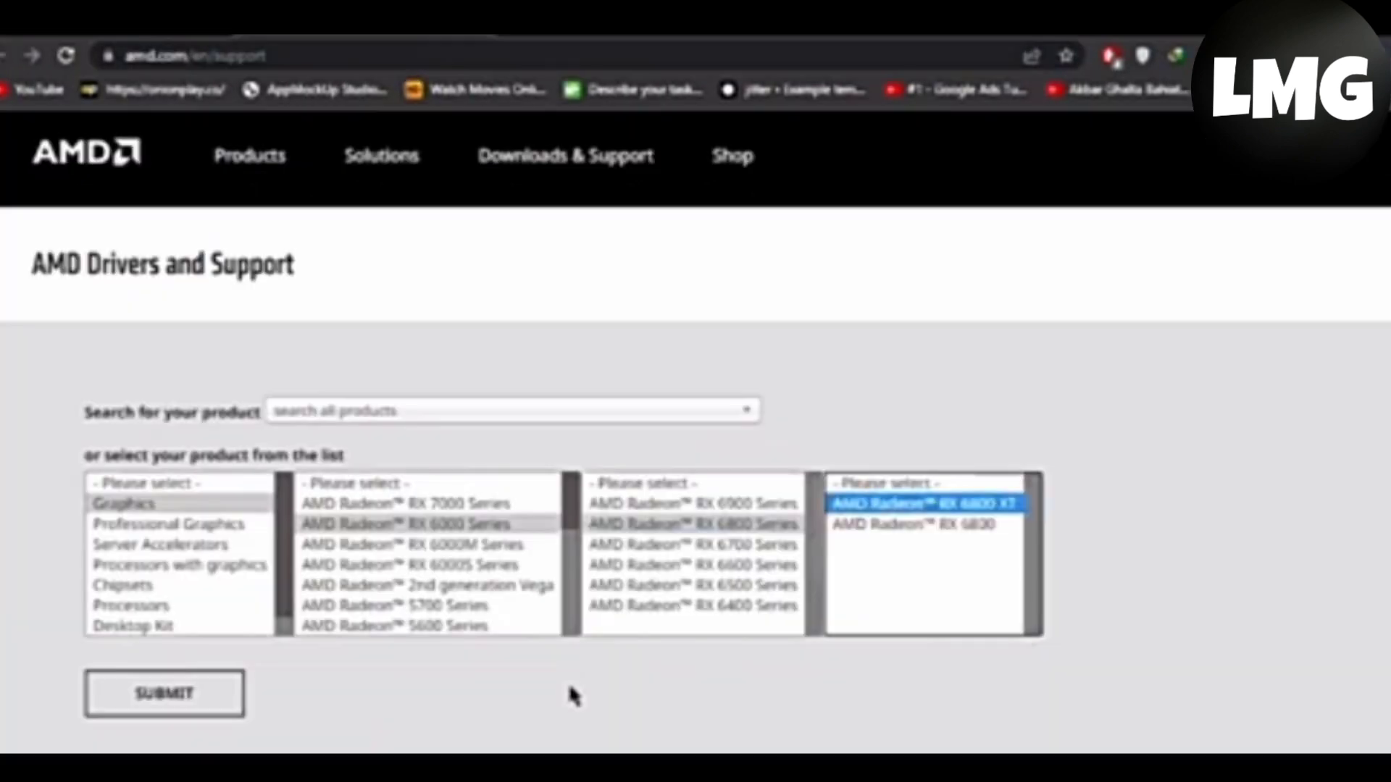
pyautogui.scroll(-2, 573, 697)
# Submit the Radeon RX 6800 XT selection to load its drivers page.
pyautogui.click(174, 479)
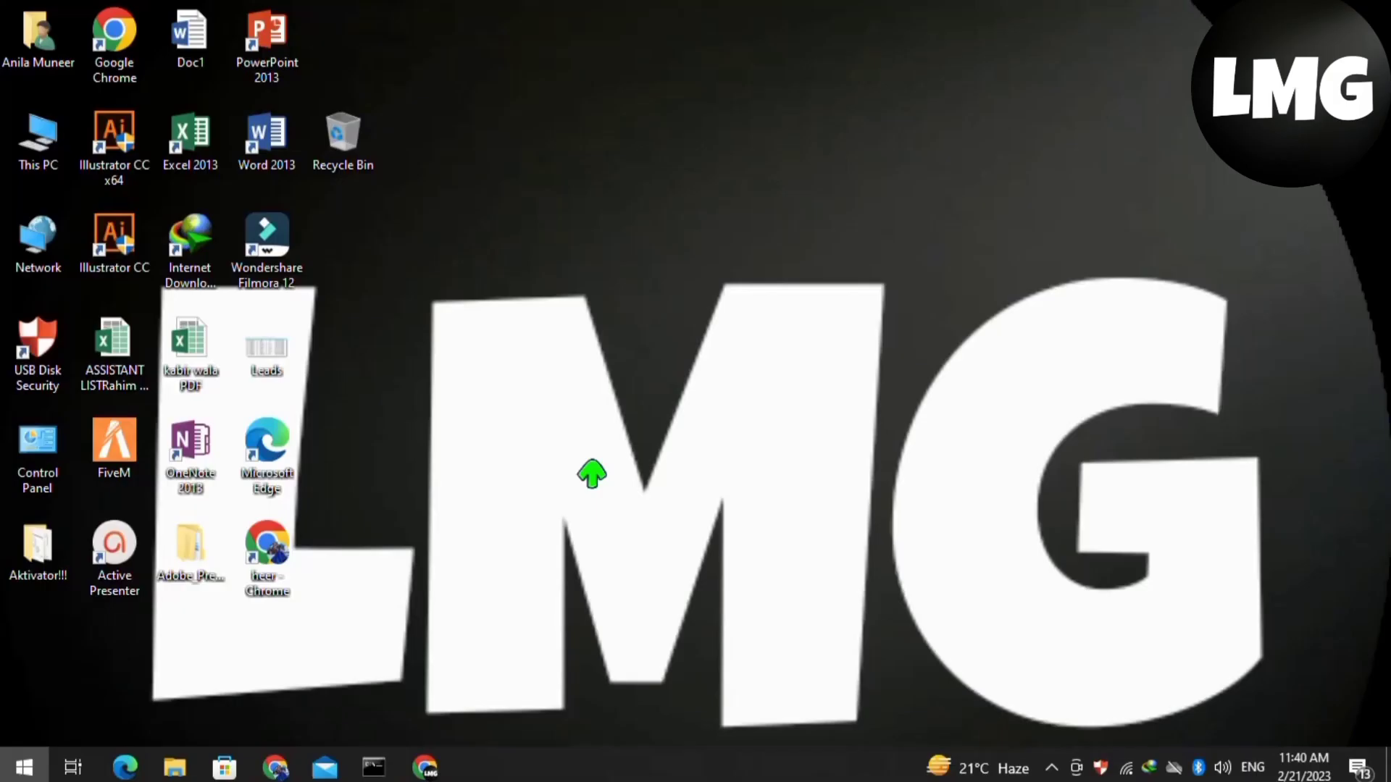
# Replace the old %temp% entry in Run with devmgmt.msc and run it.
pyautogui.press('super+r')
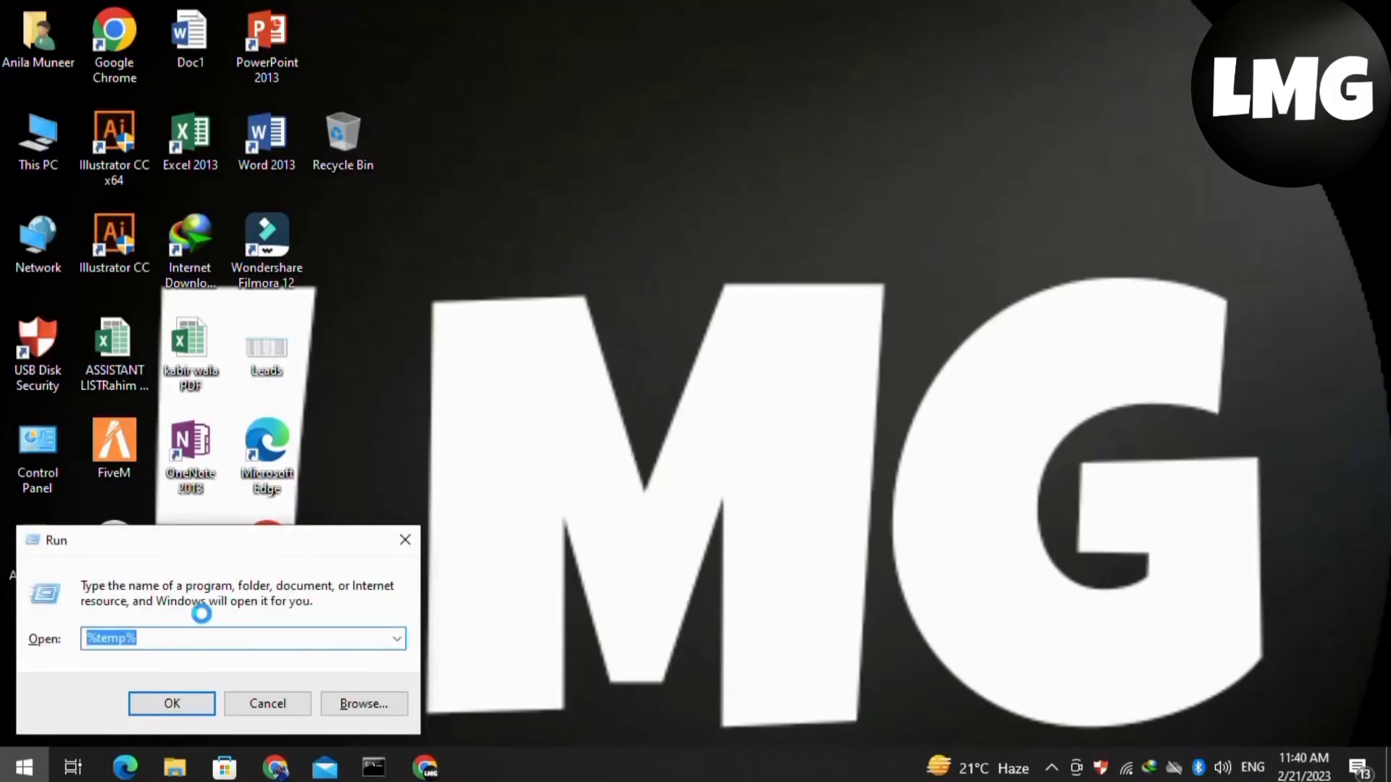
pyautogui.click(185, 641)
pyautogui.press('BackSpace')
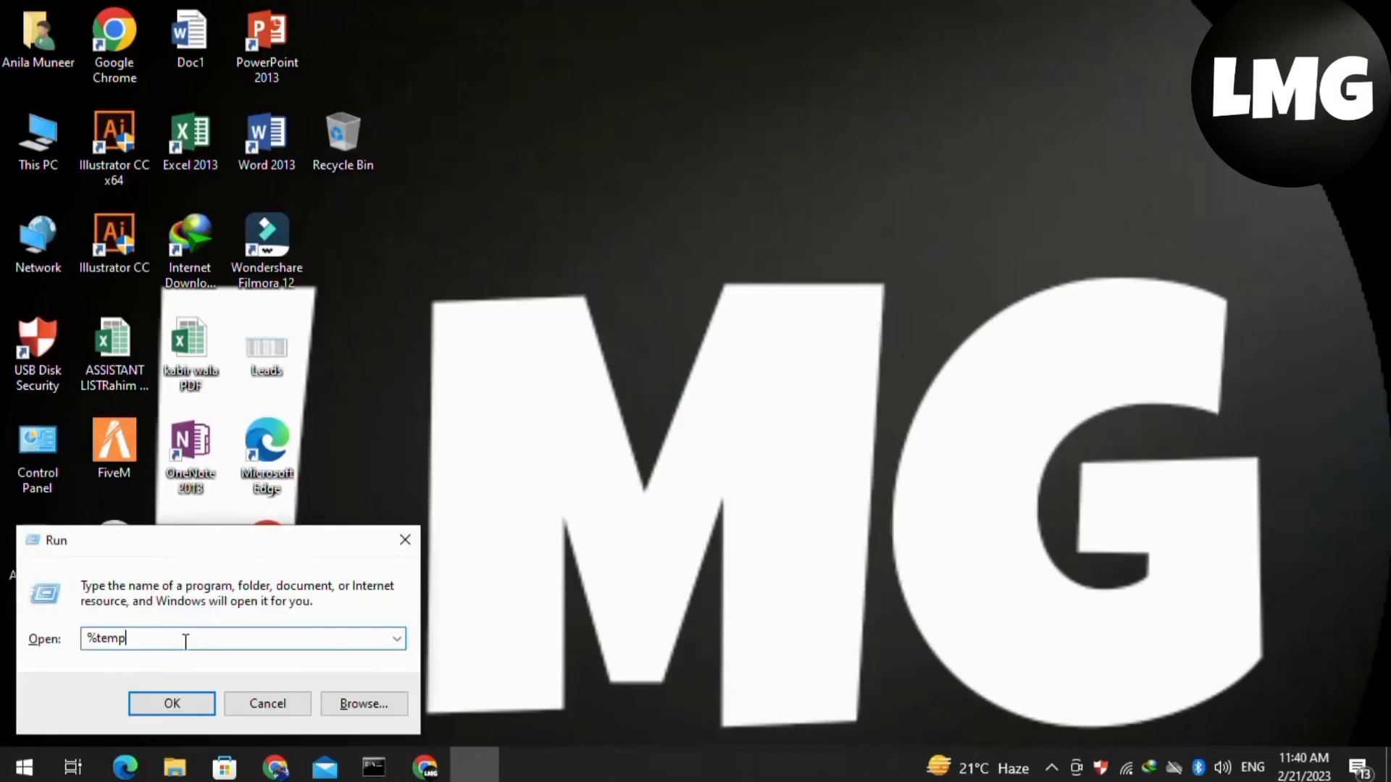
pyautogui.press('BackSpace')
pyautogui.press('BackSpace')
pyautogui.press('BackSpace')
pyautogui.write('d')
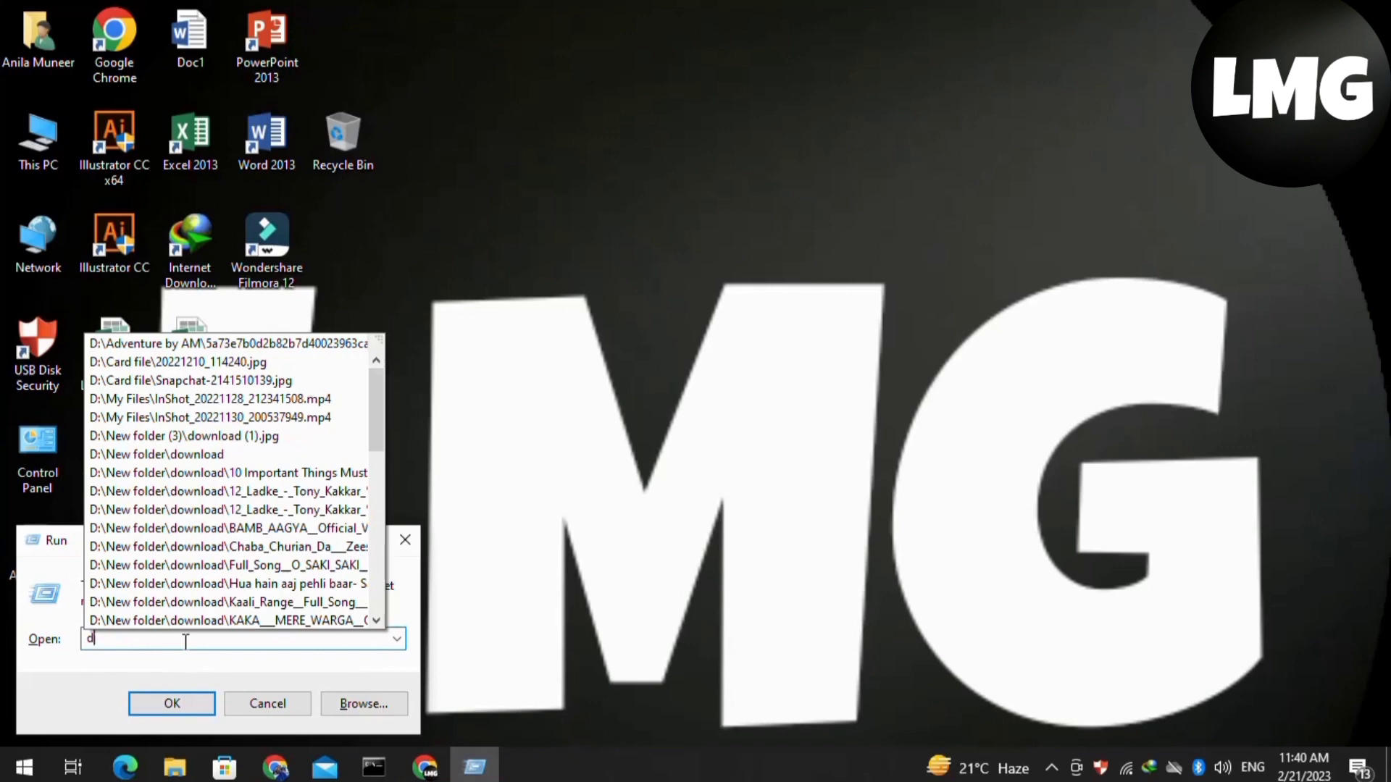
pyautogui.write('ev')
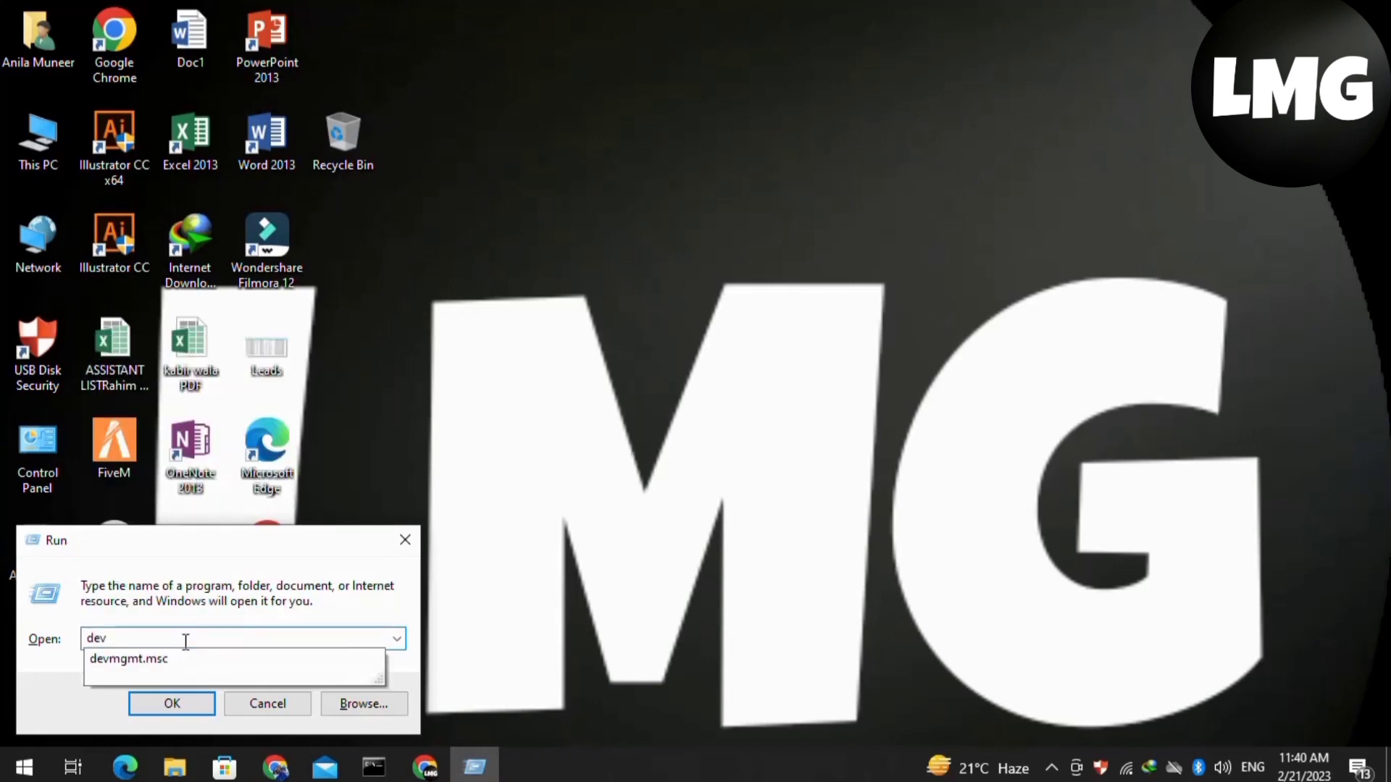
pyautogui.click(136, 658)
pyautogui.click(168, 704)
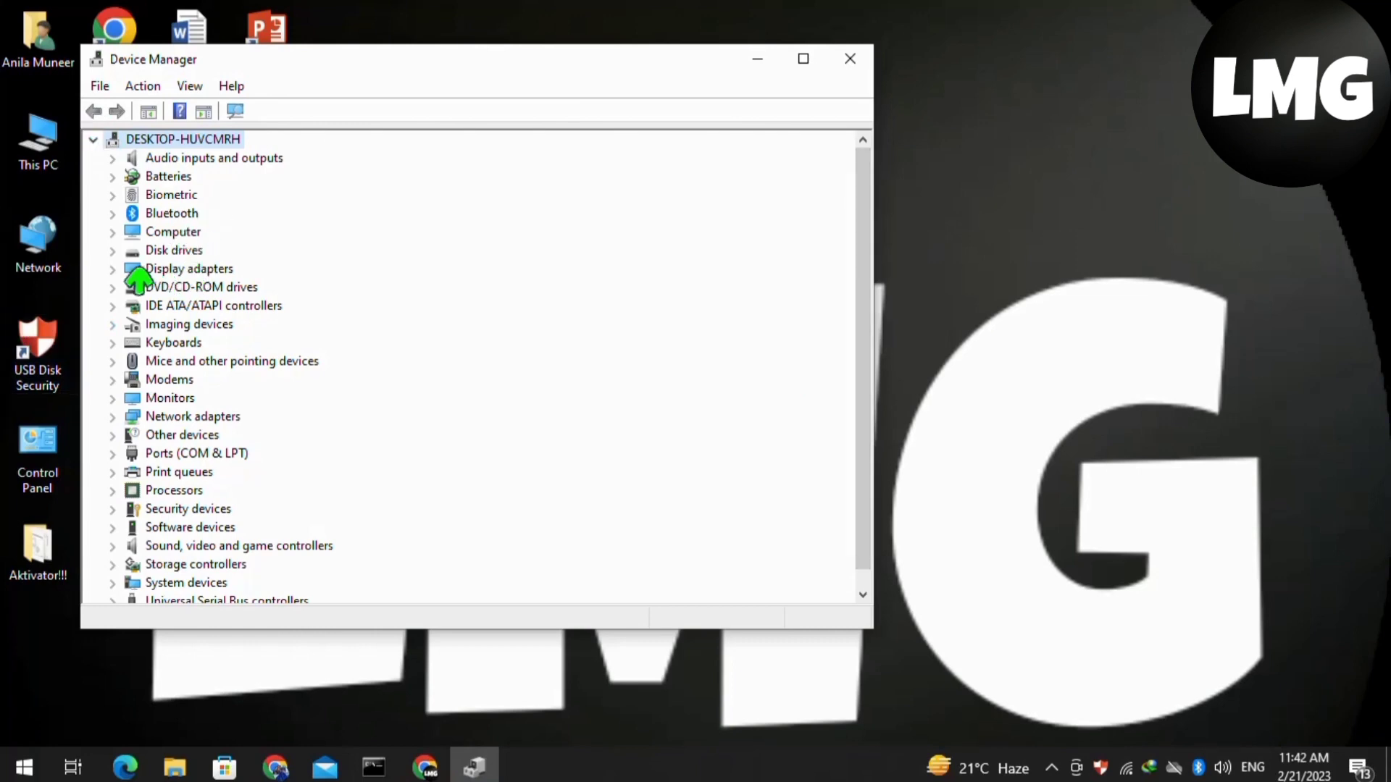
# Review Intel HD Graphics 3000's Details, Driver (version 9.17.10.4459) and Events tabs.
pyautogui.doubleClick(137, 269)
pyautogui.click(164, 270)
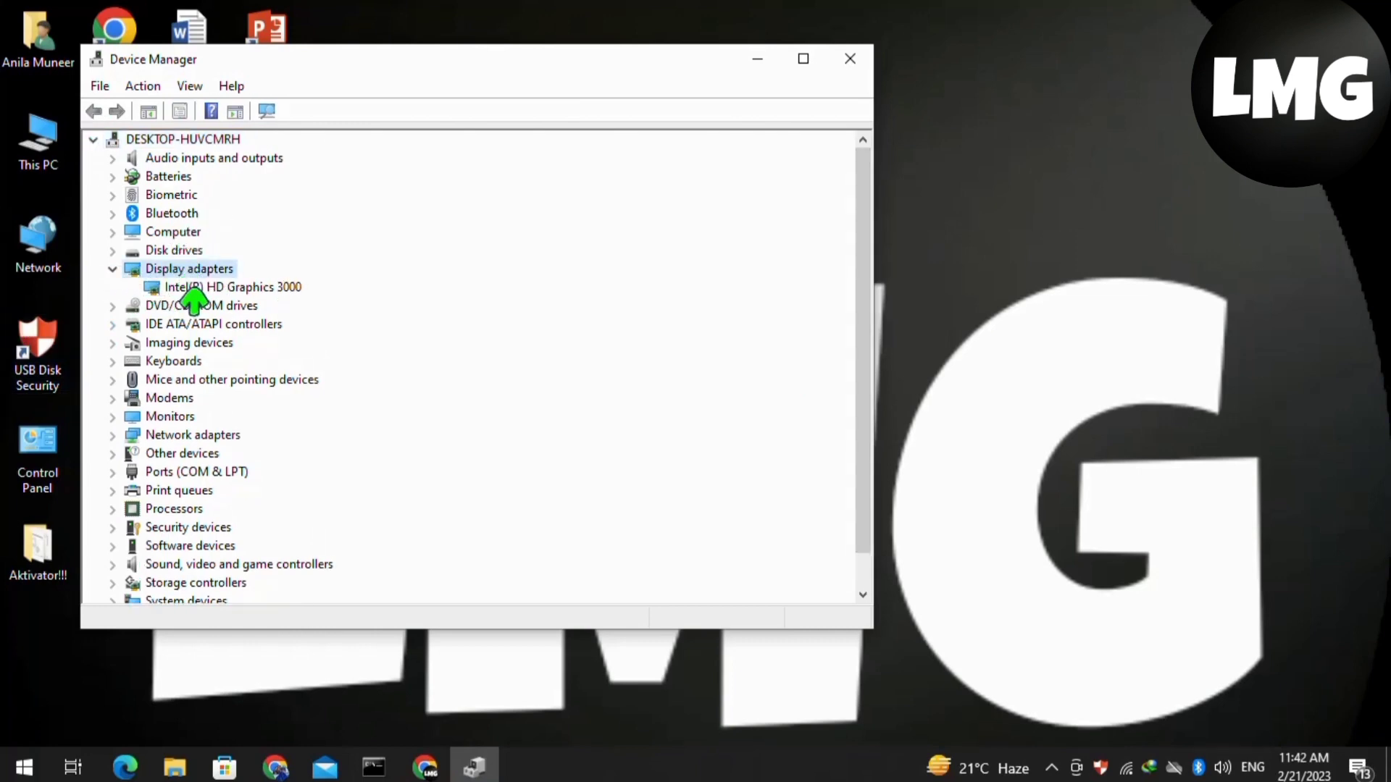
pyautogui.click(194, 288)
pyautogui.rightClick(196, 289)
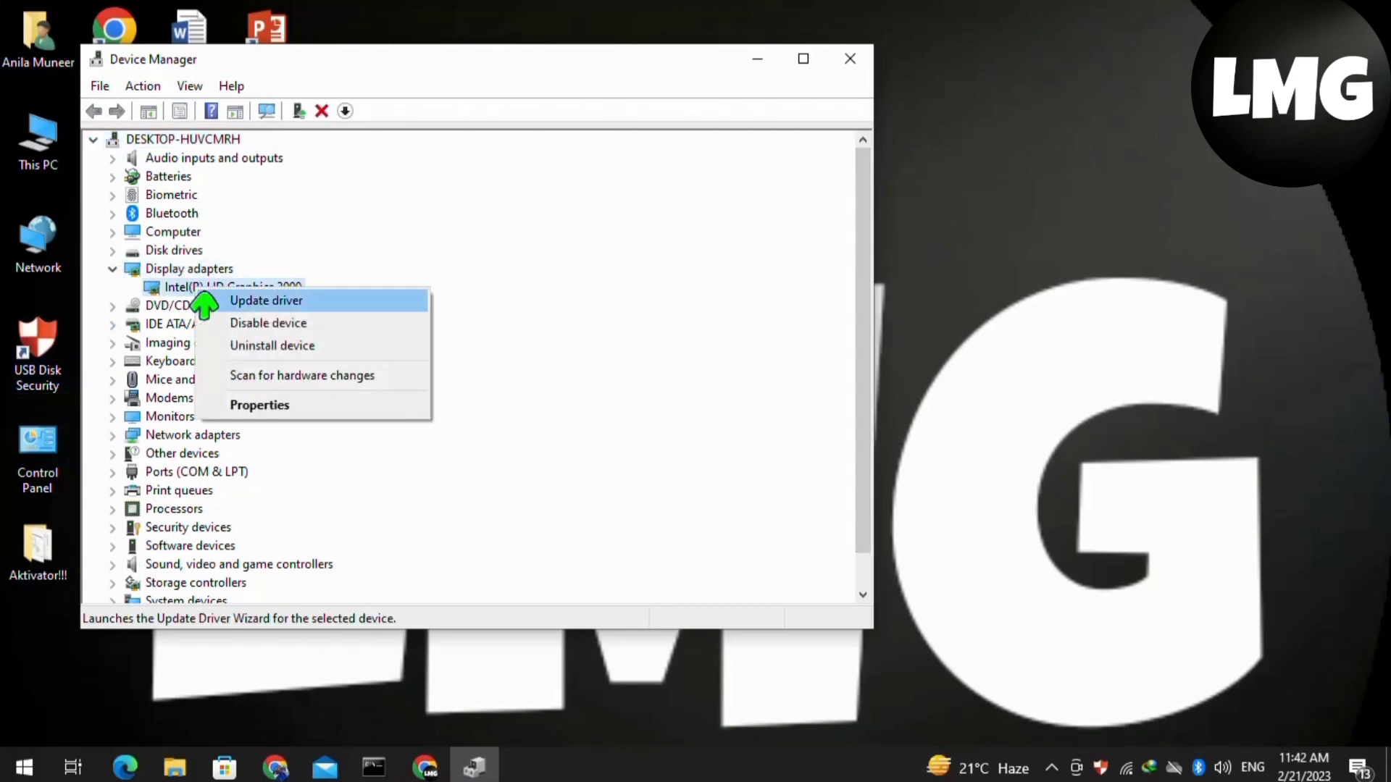
pyautogui.click(246, 406)
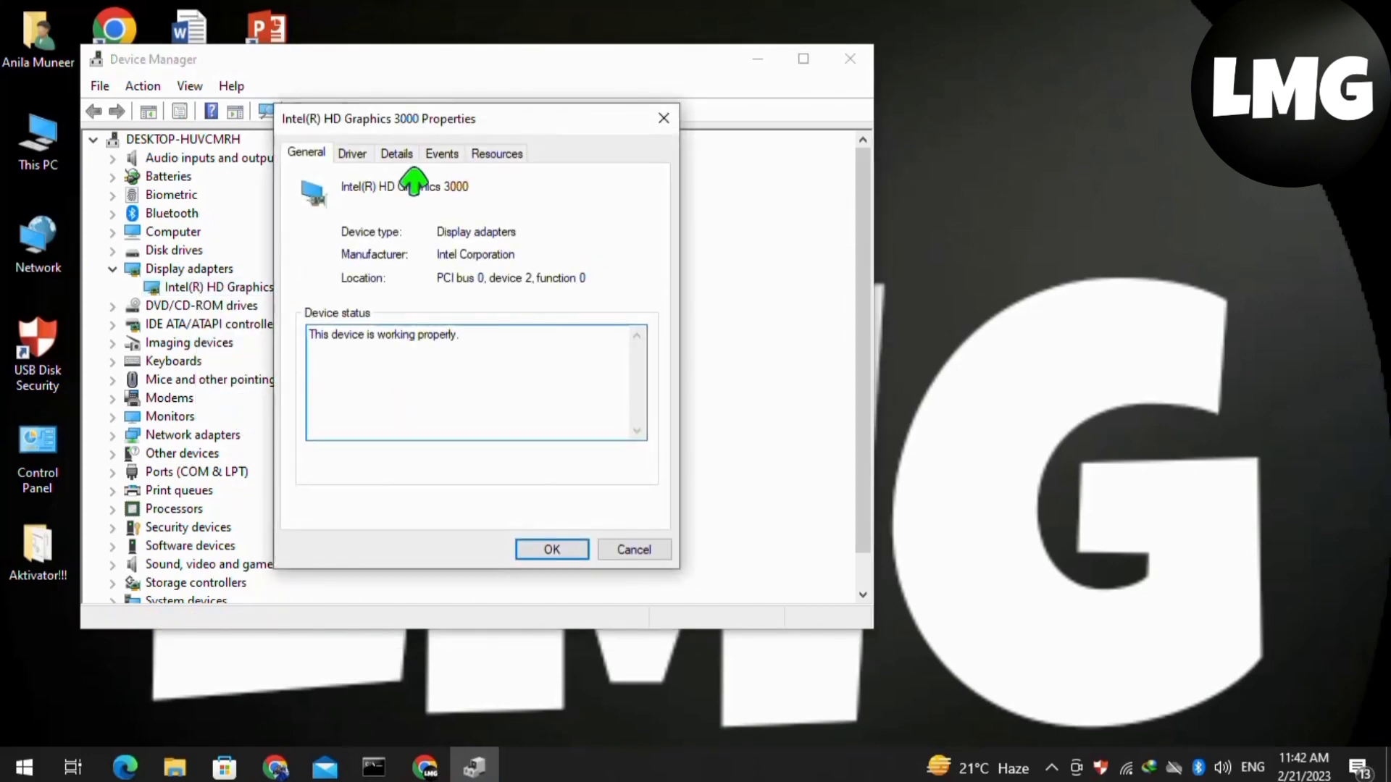
pyautogui.click(398, 156)
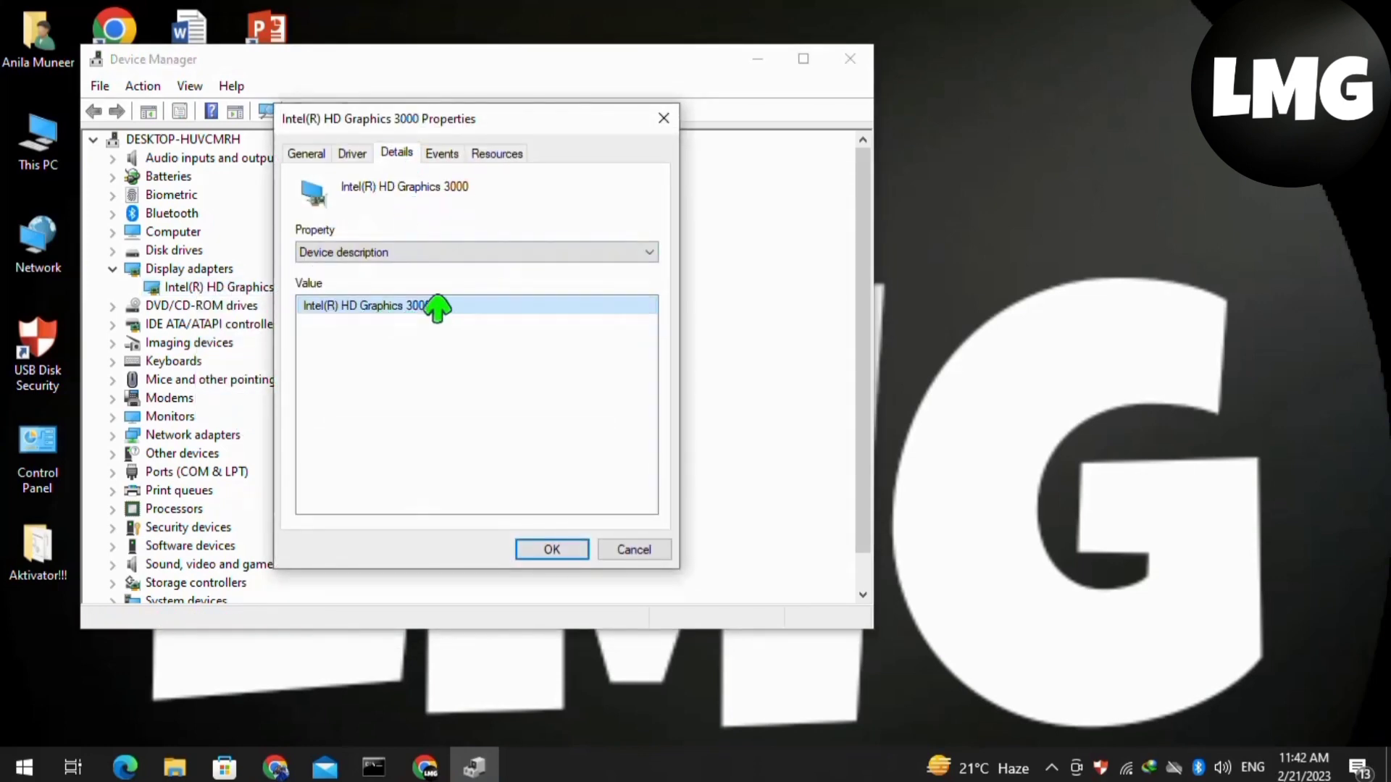
pyautogui.click(355, 157)
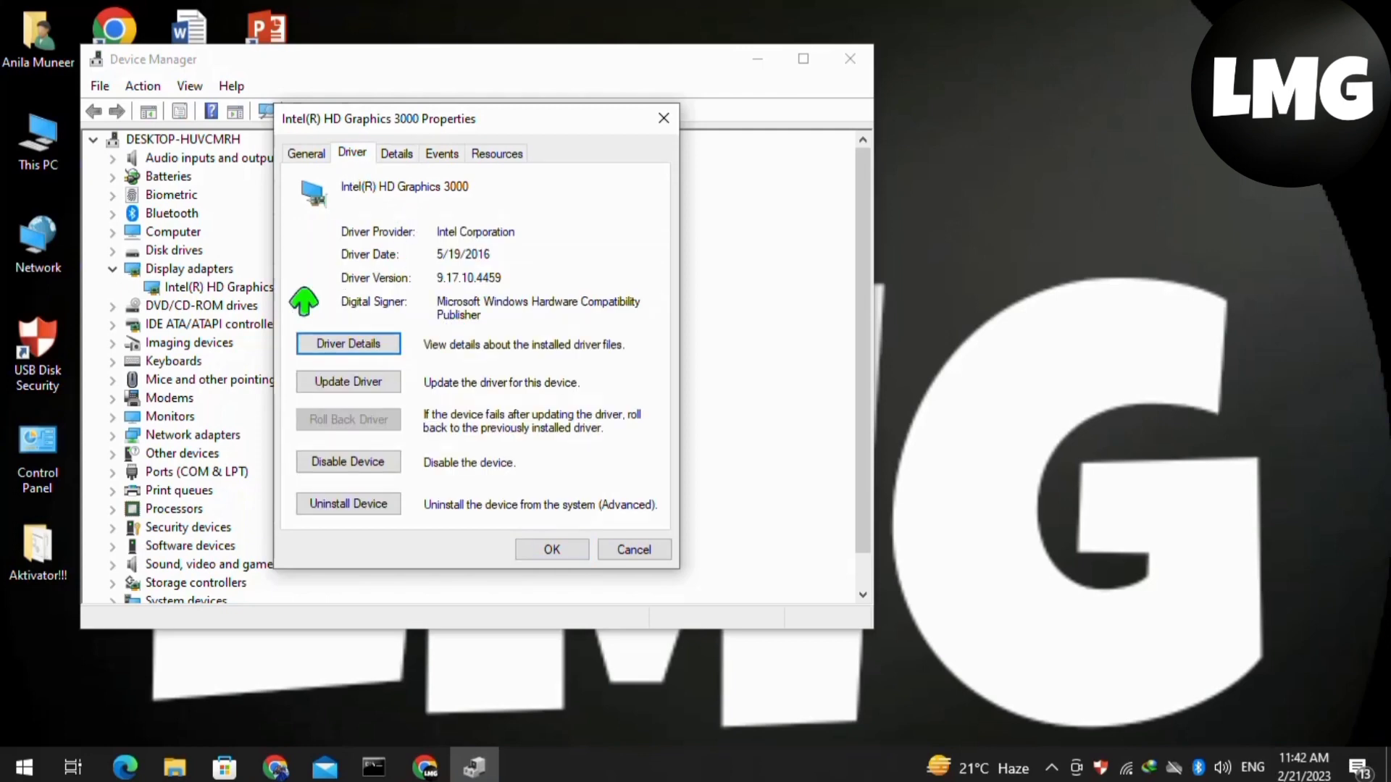
pyautogui.click(439, 152)
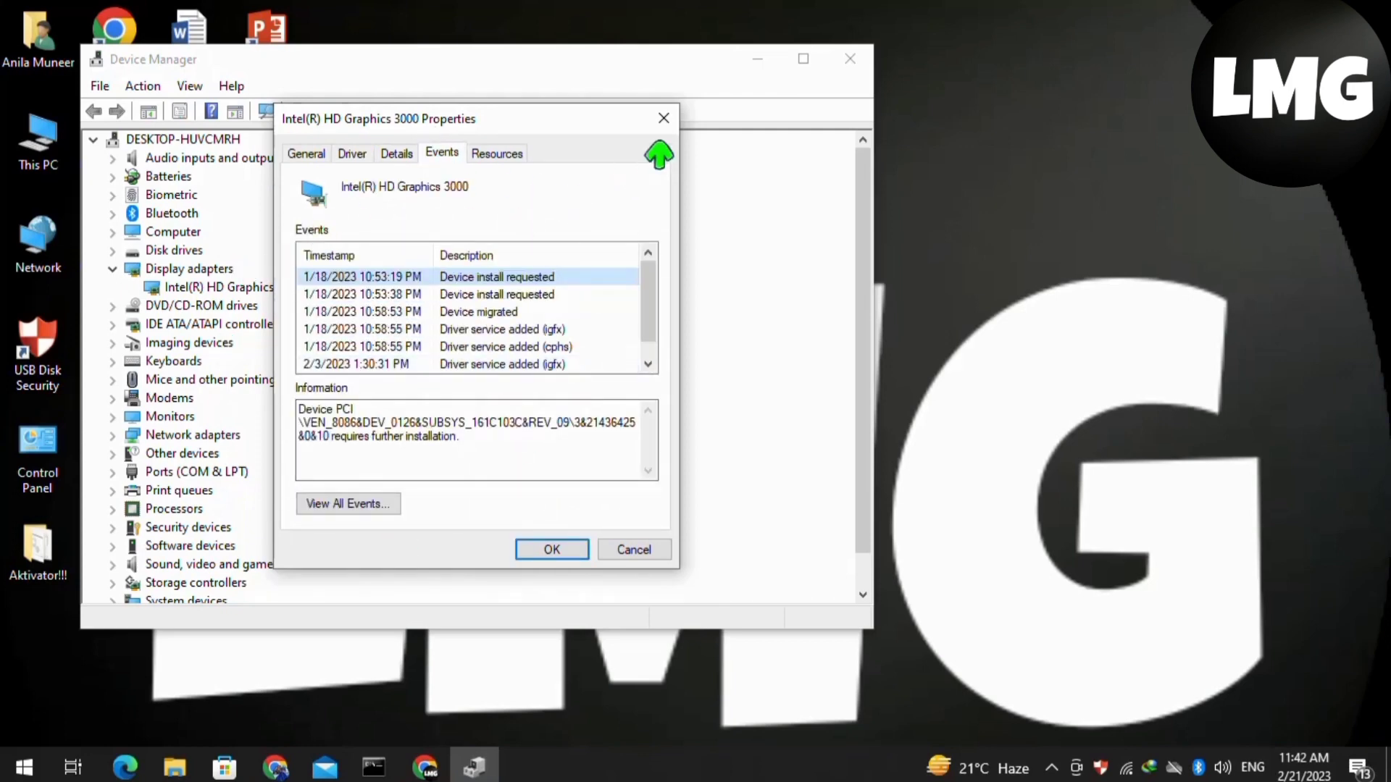
pyautogui.click(665, 120)
# Close Device Manager, then turn Wi-Fi off and toggle airplane mode on and off.
pyautogui.click(846, 67)
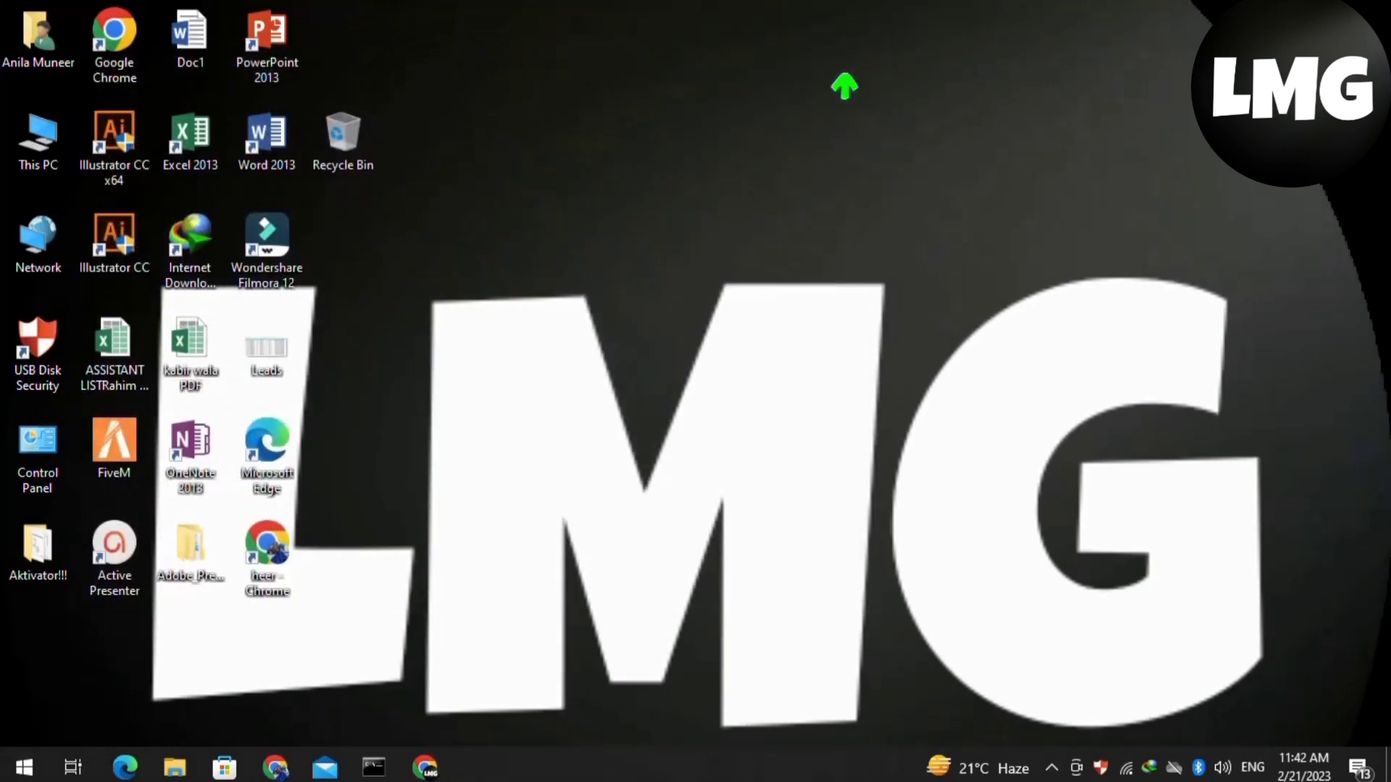
pyautogui.click(1126, 767)
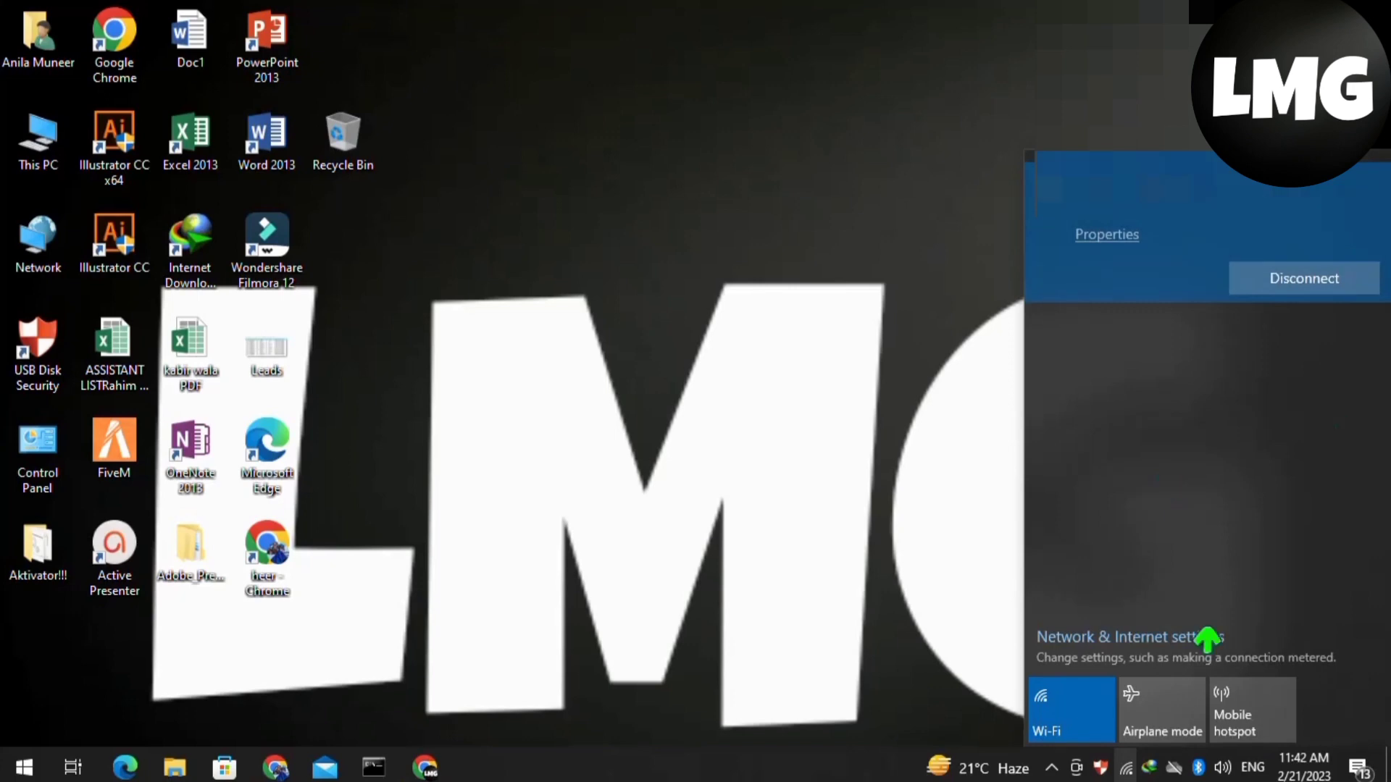
pyautogui.click(1052, 727)
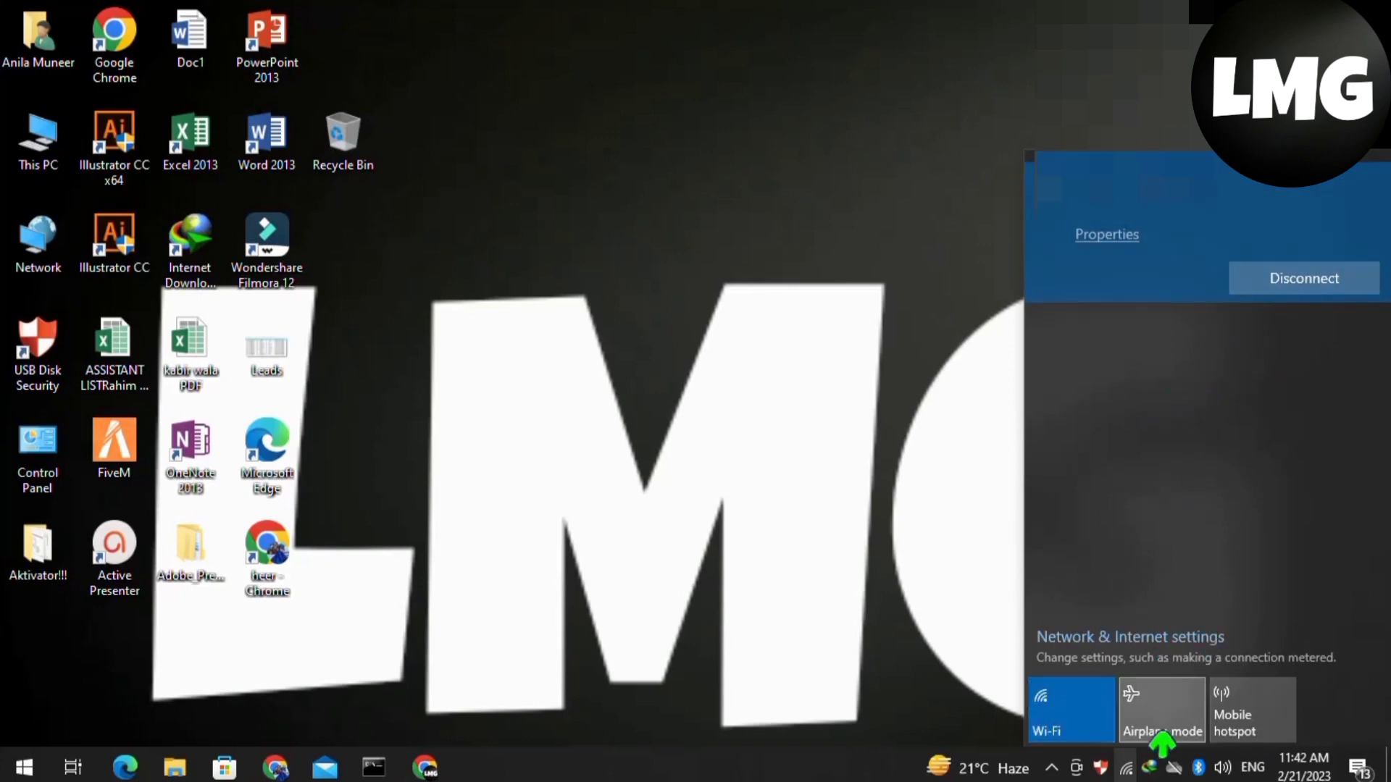
pyautogui.click(1136, 686)
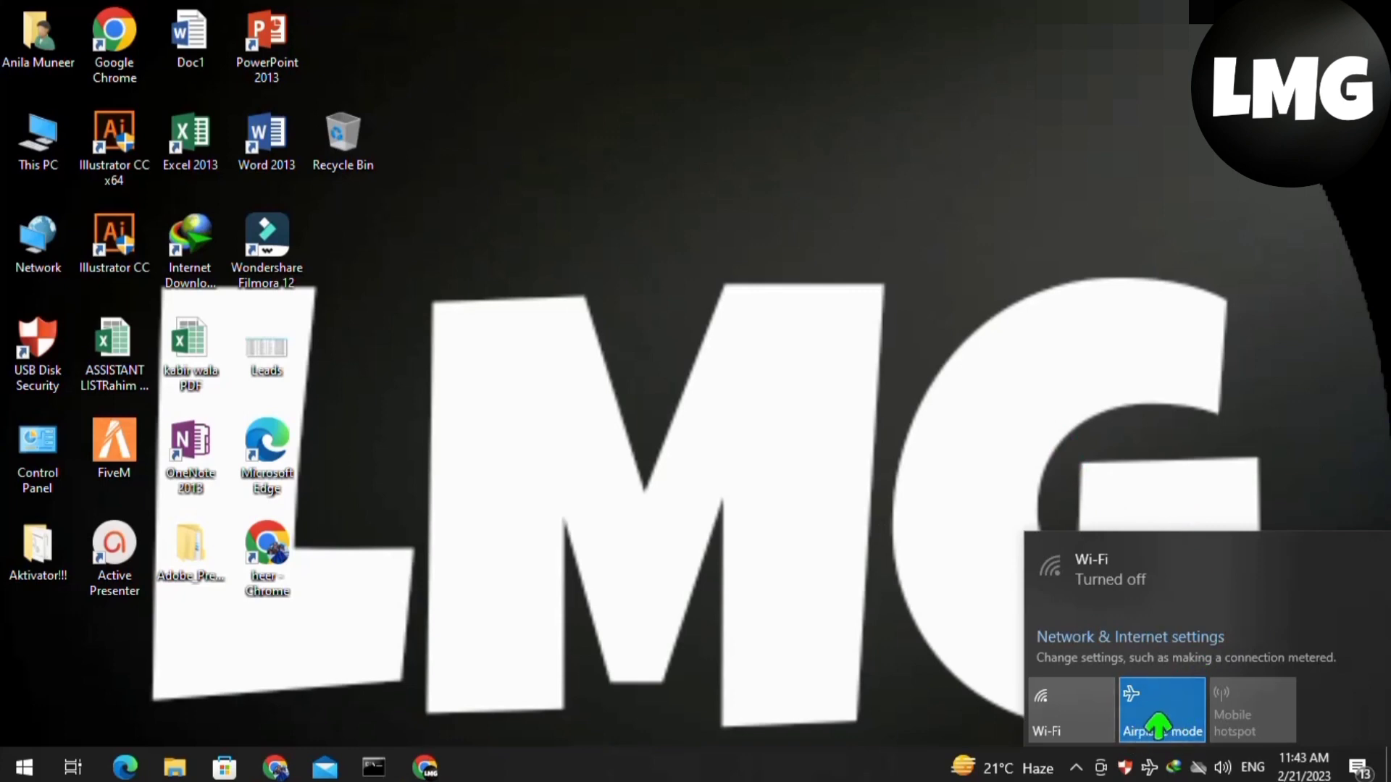
pyautogui.click(1149, 731)
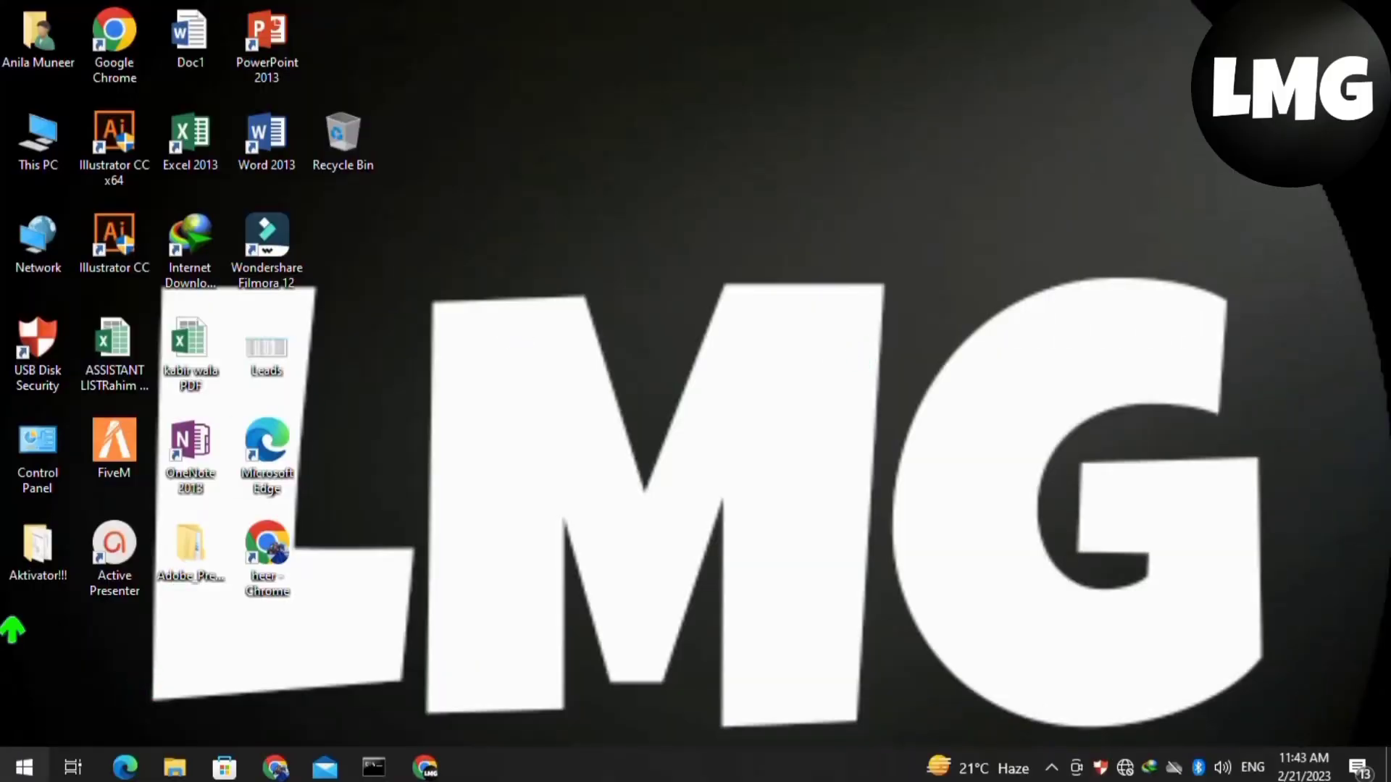
pyautogui.doubleClick(120, 450)
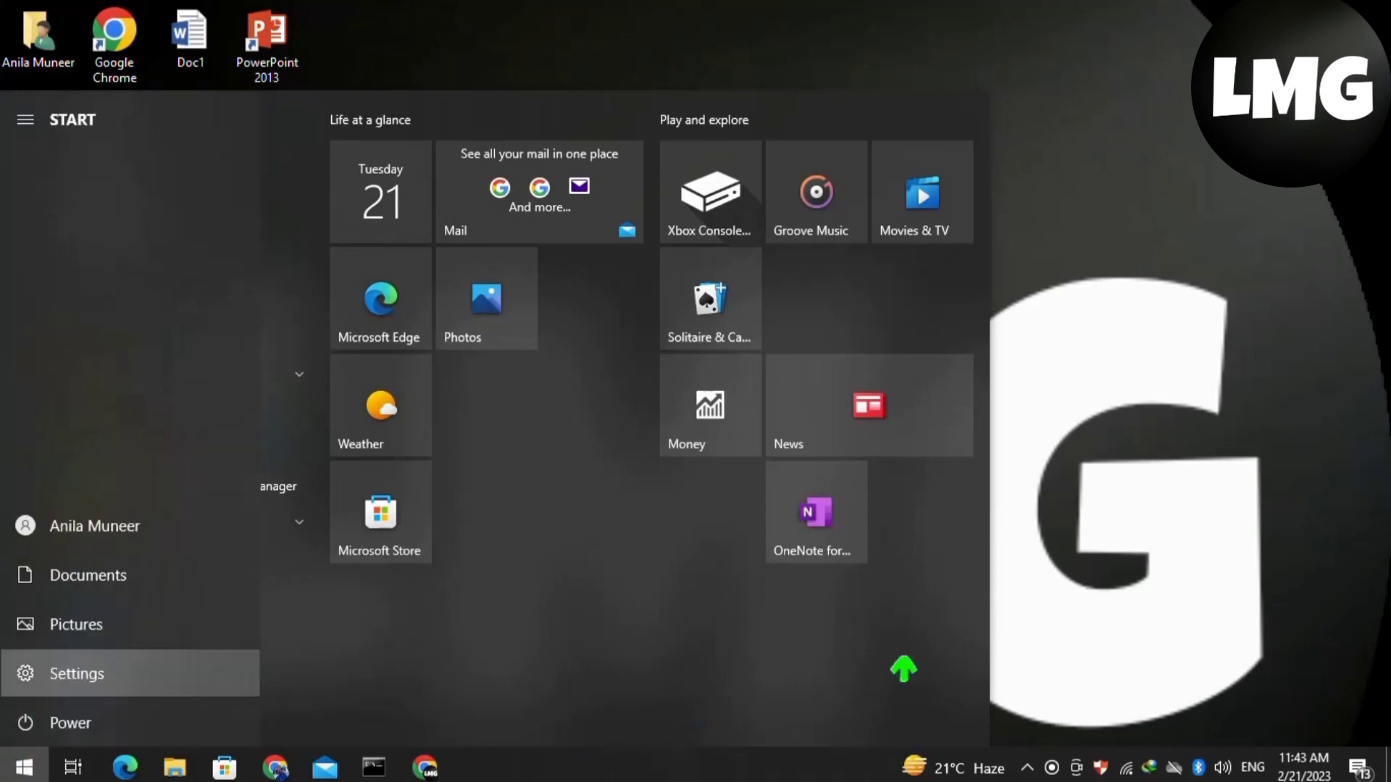
pyautogui.click(1053, 450)
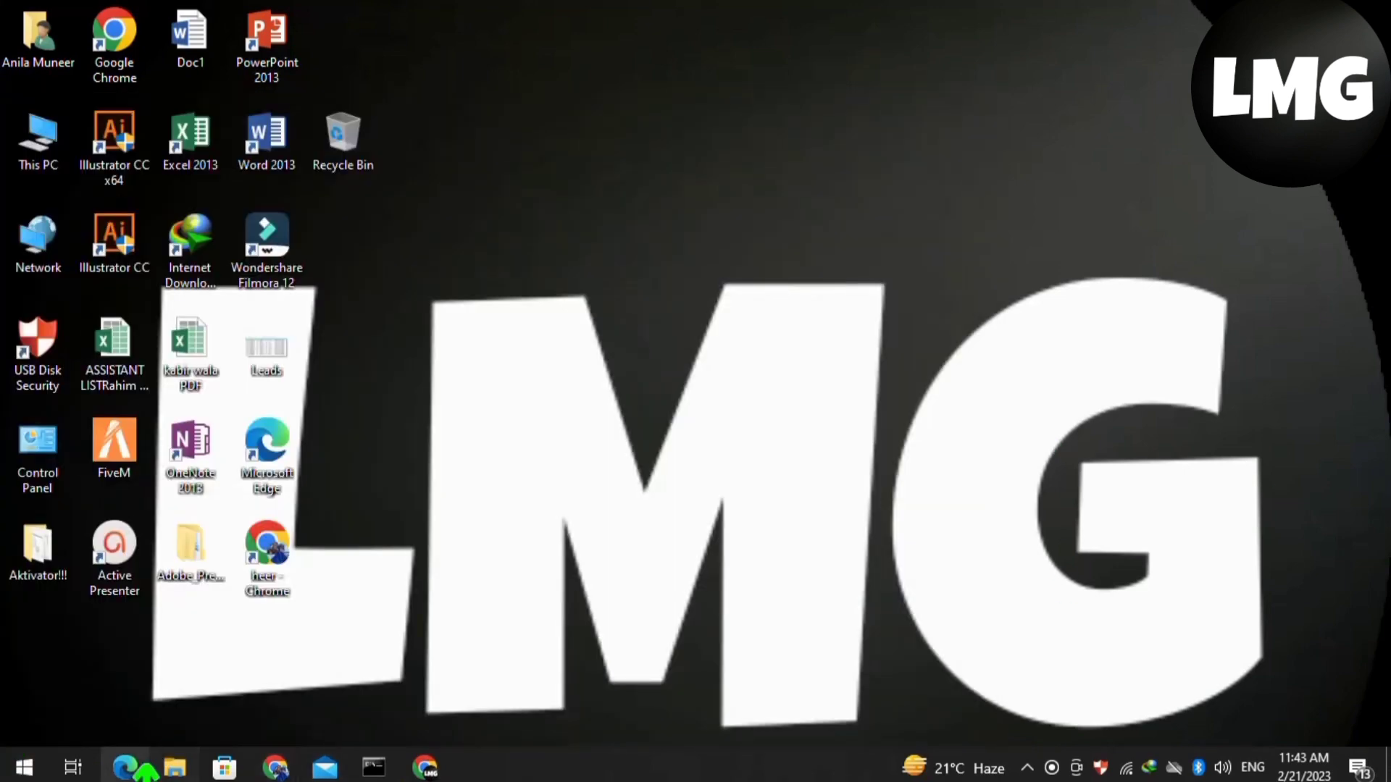